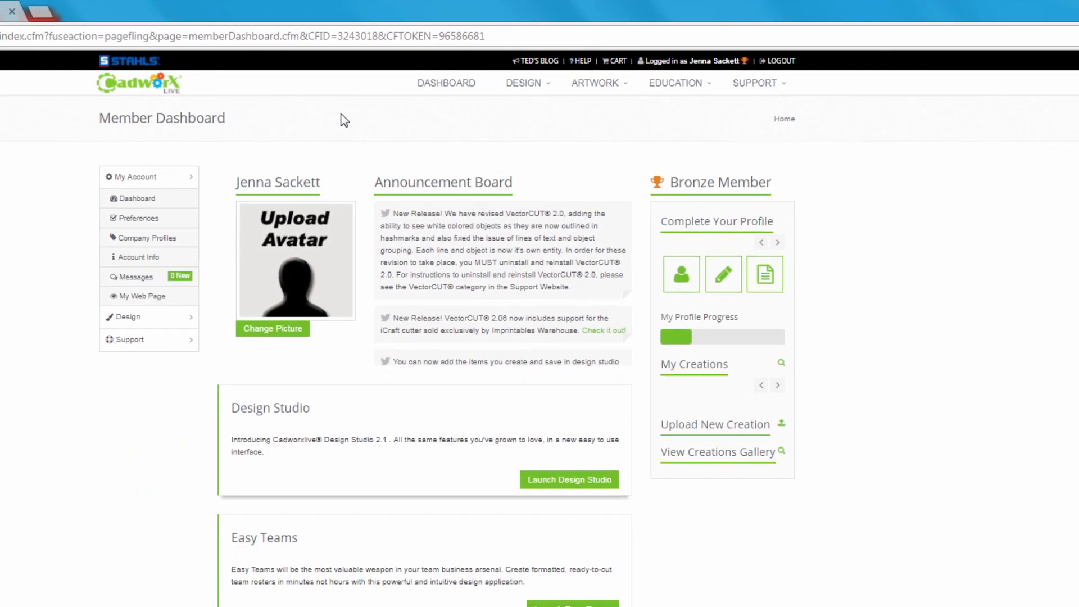
Switch to the design studio and open the saved NCHS Volleyball design from My Files.
click(176, 13)
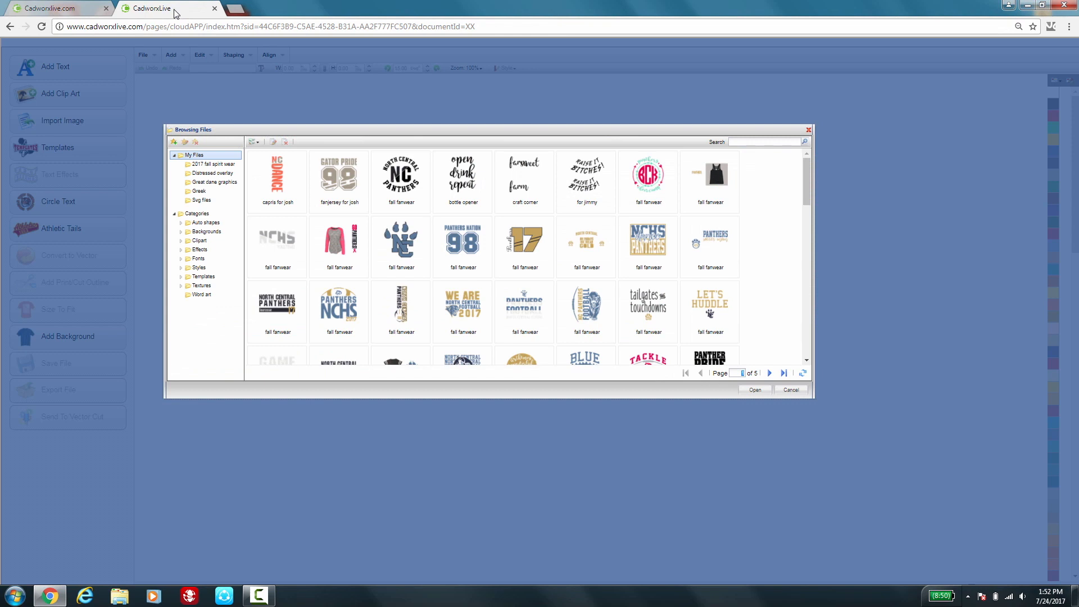
click(281, 254)
double_click(281, 254)
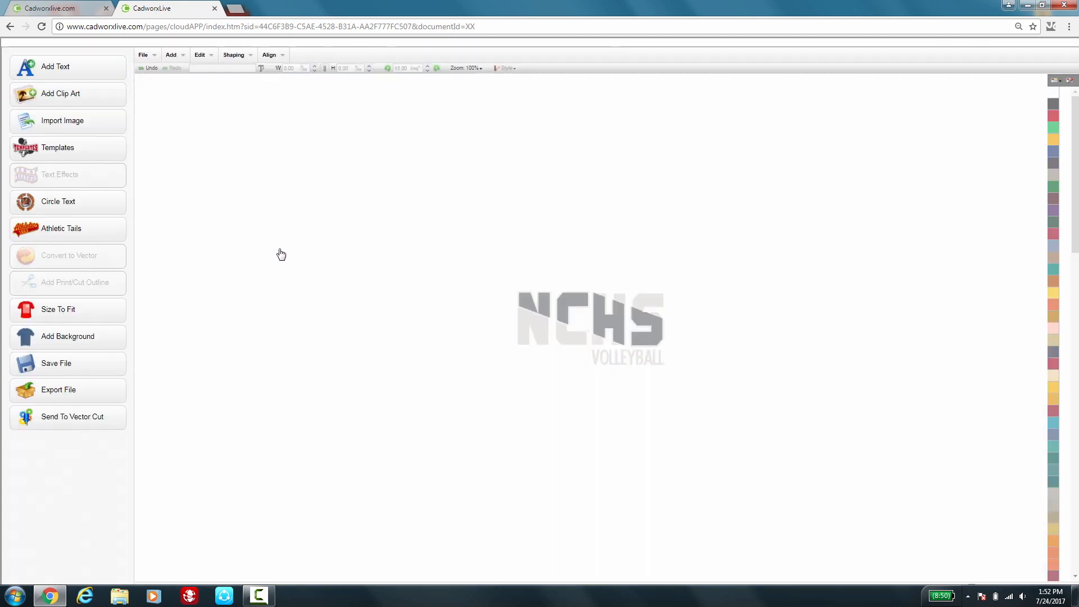
Enlarge the NCHS Volleyball design on the canvas to view its split lettering up close.
drag(491, 271, 674, 394)
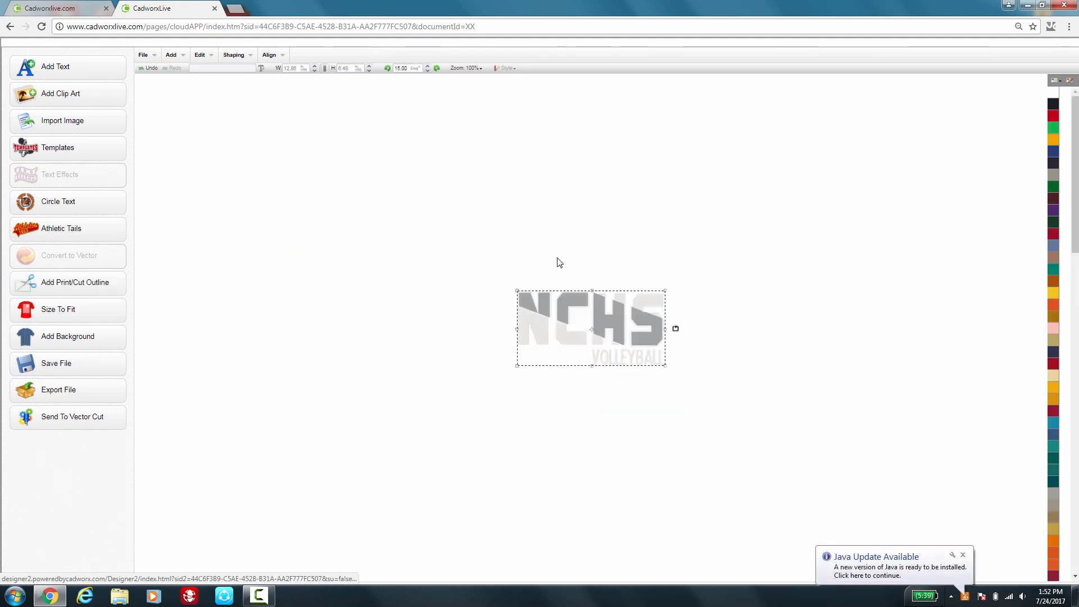
drag(516, 290, 261, 161)
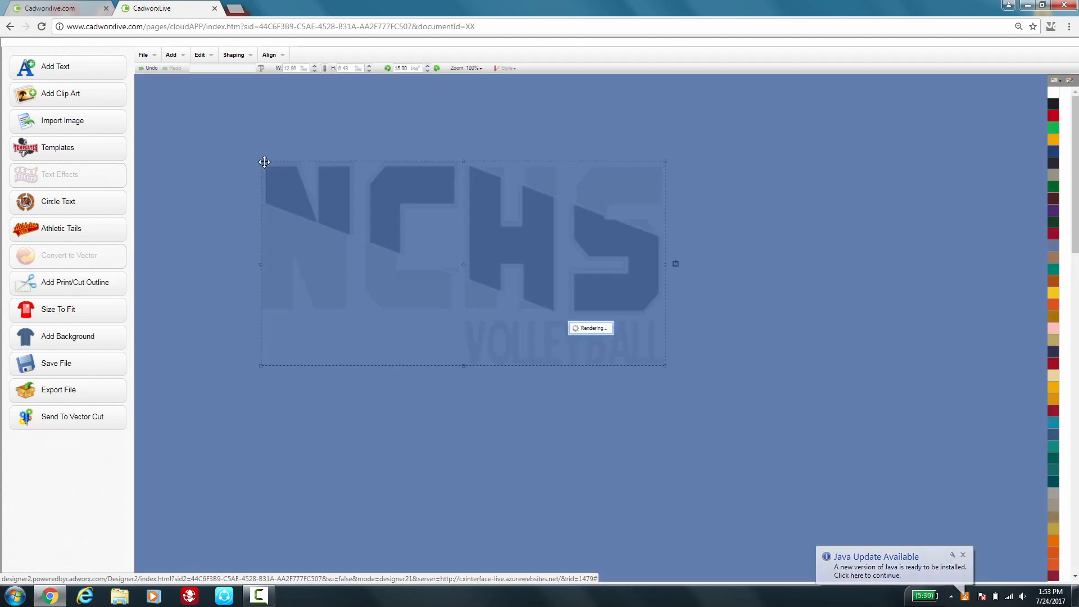
click(802, 237)
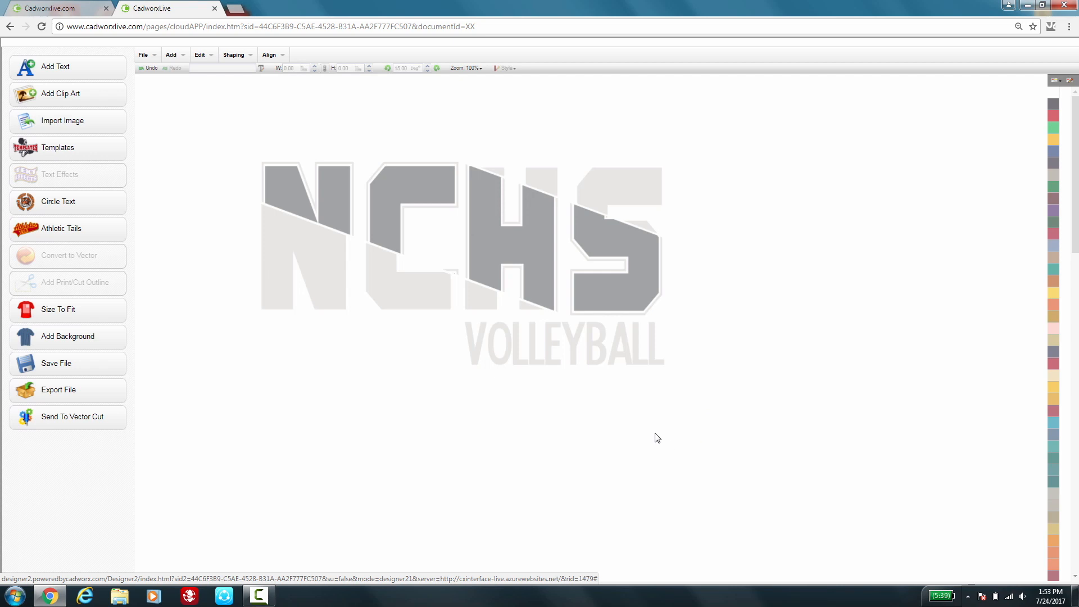
Shrink the NCHS Volleyball design and place it in the upper-left area of the canvas.
drag(714, 416, 261, 108)
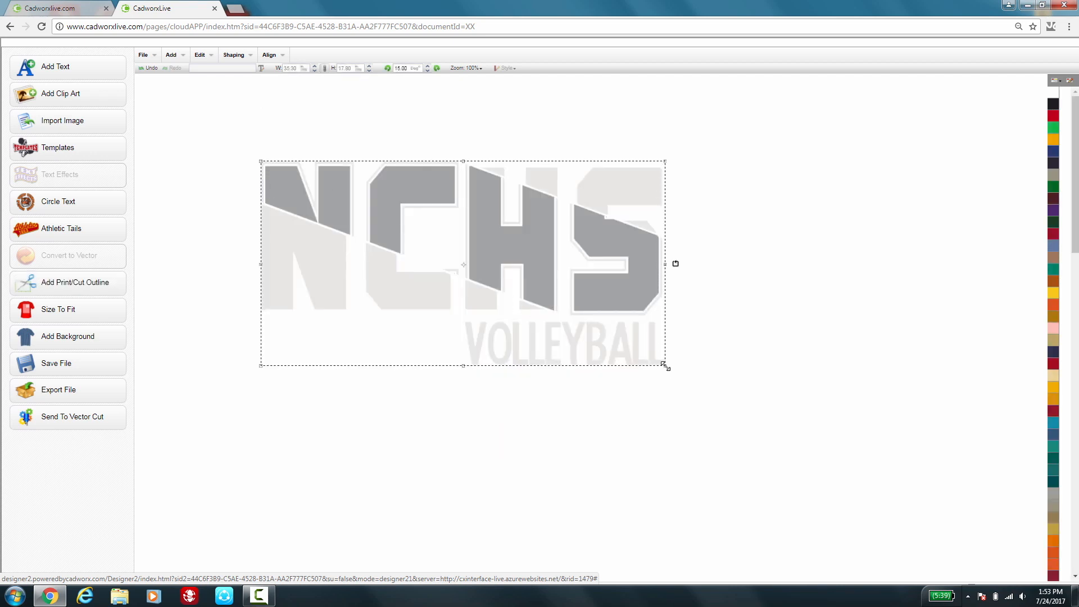
drag(664, 365, 448, 256)
drag(380, 211, 268, 192)
click(445, 270)
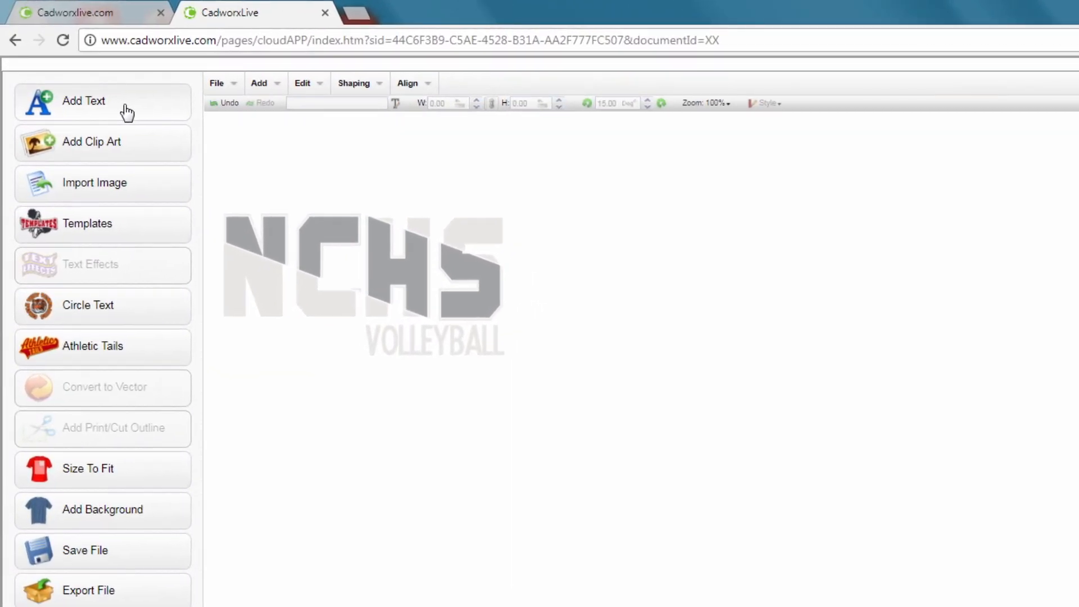
Create a new text object reading NCHS.
click(127, 113)
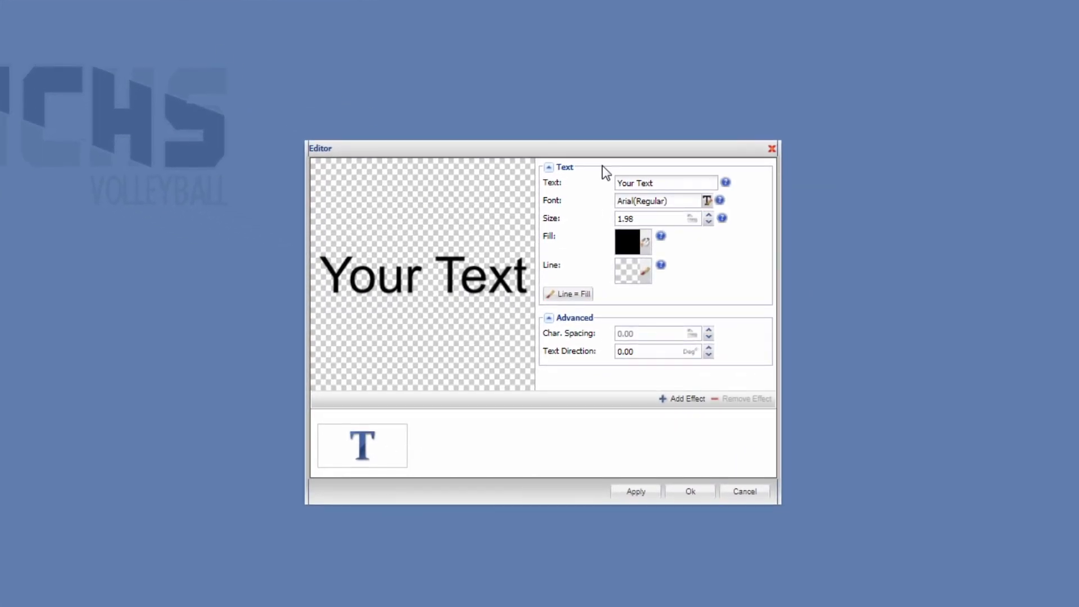
triple_click(670, 181)
text(NCHS)
Set the NCHS text's font to _vxAth5 from the Athletic fonts category.
click(679, 205)
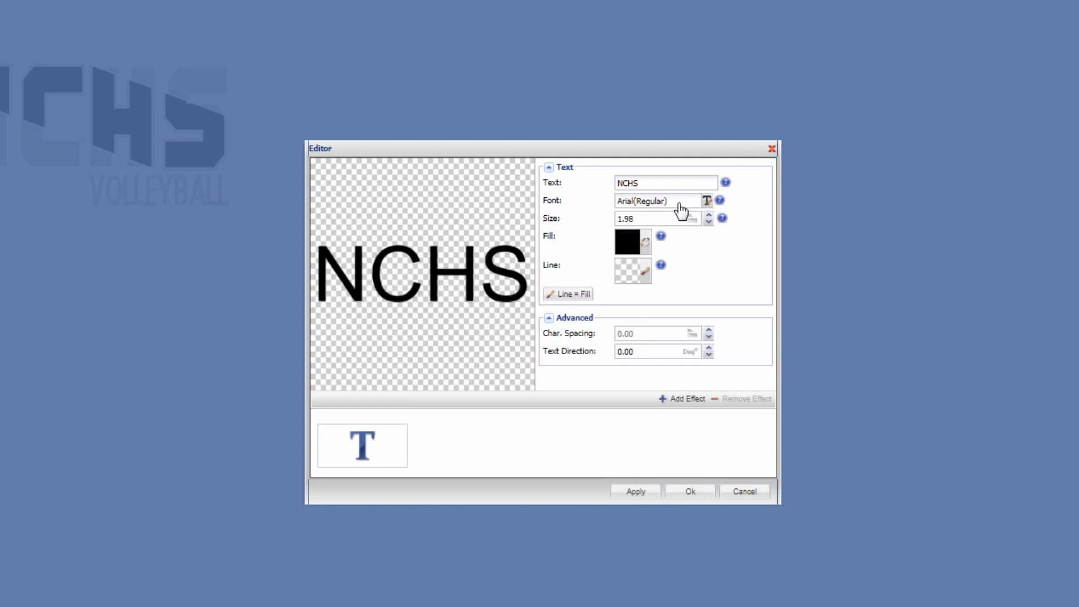
click(678, 205)
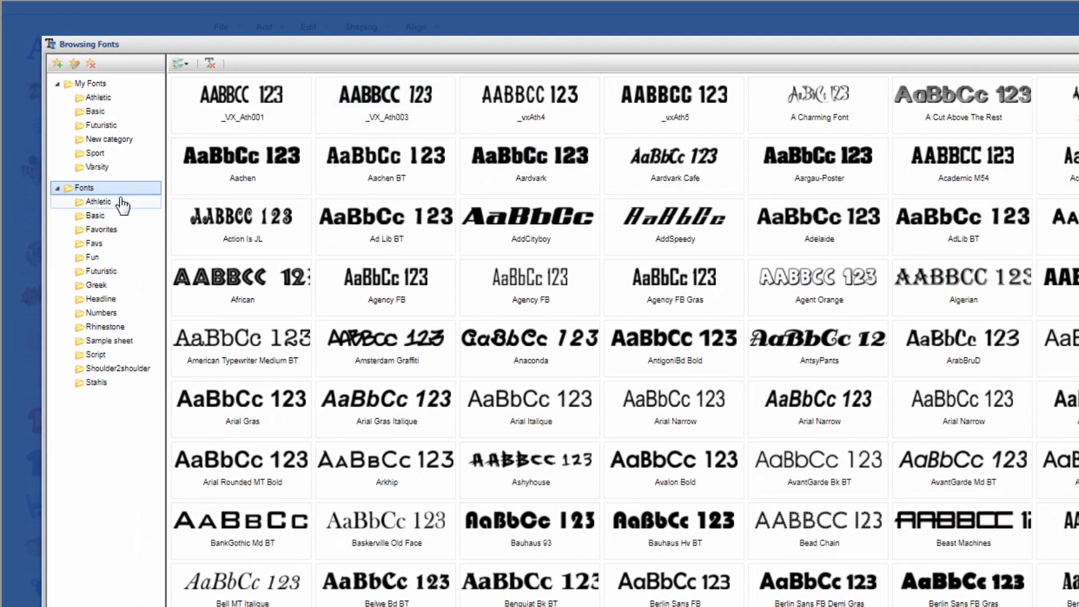
click(88, 175)
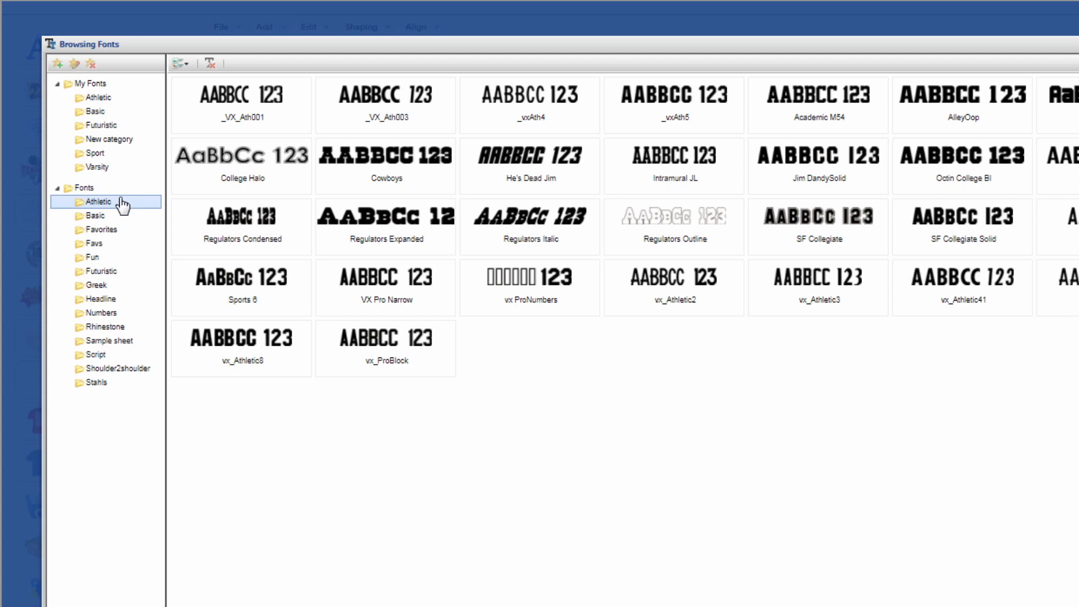
click(269, 363)
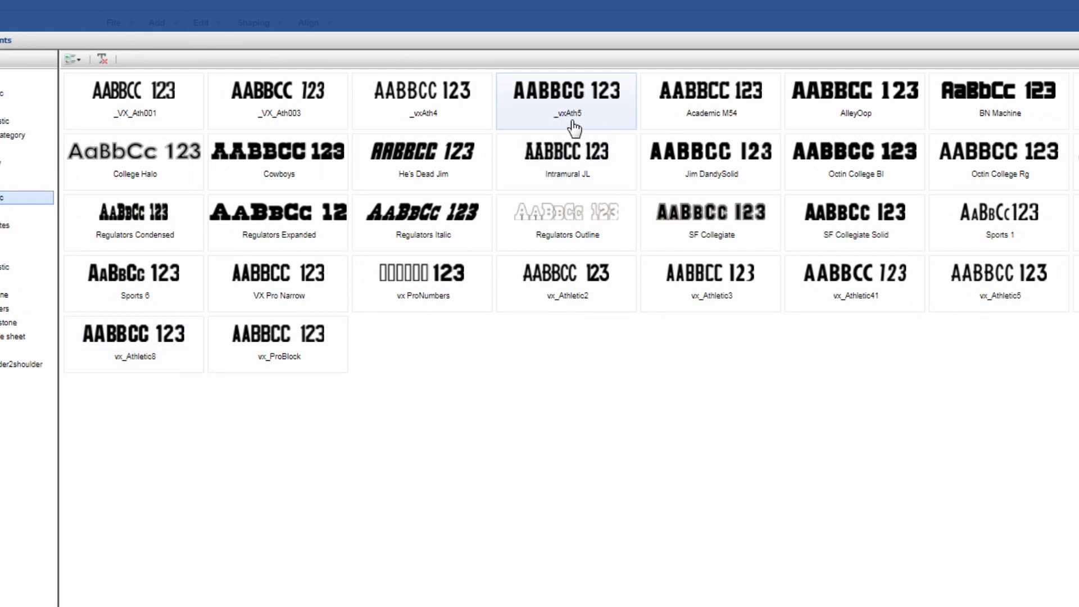
click(596, 119)
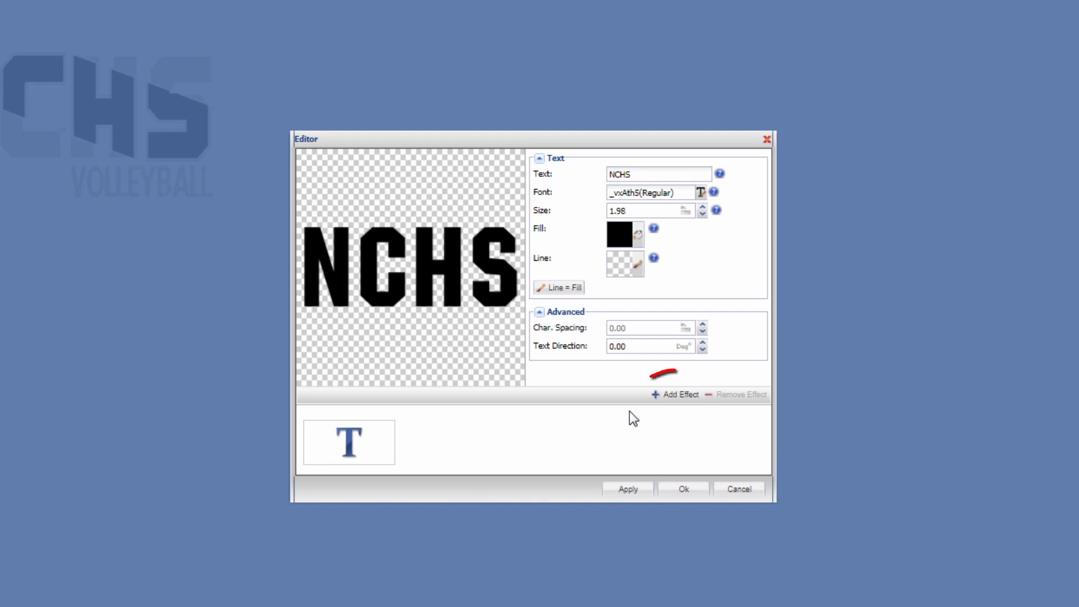
Add the Gap Outline effect to the NCHS text with a contour offset of 0.05.
click(676, 394)
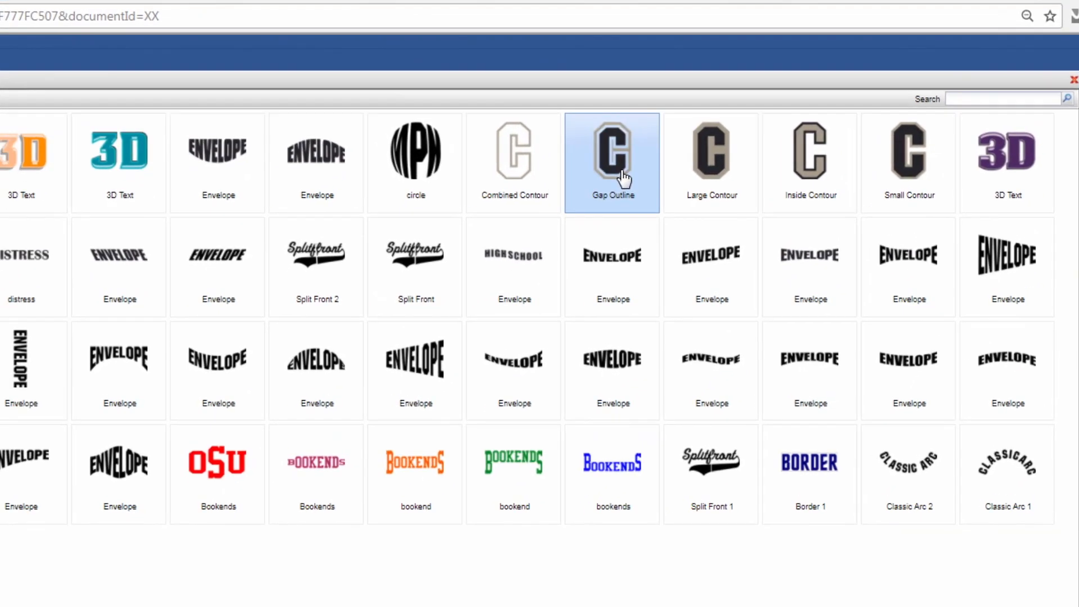
click(587, 200)
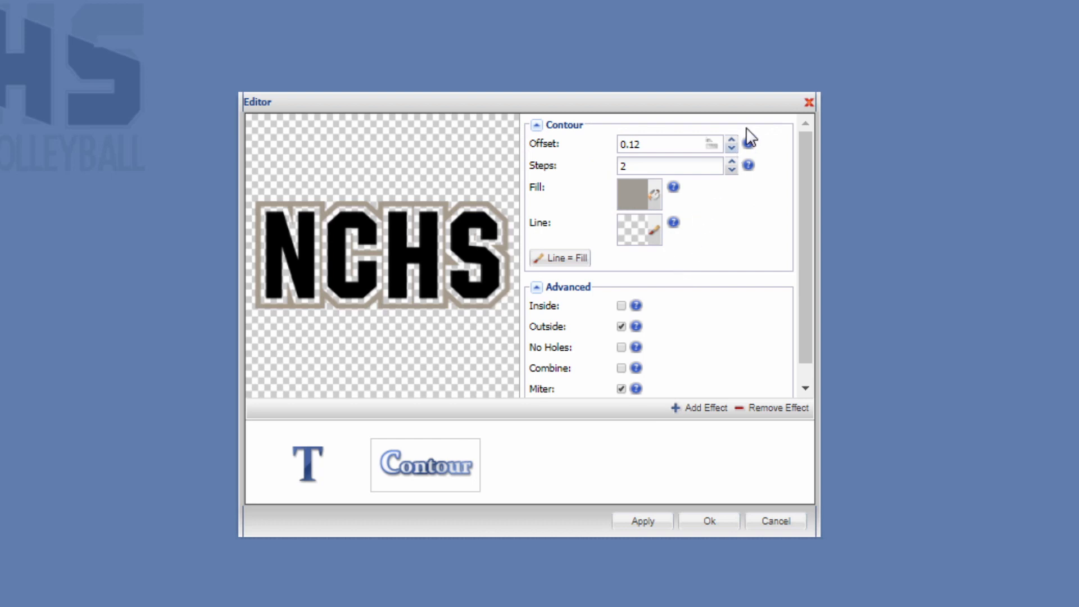
click(732, 148)
click(731, 148)
click(732, 148)
click(732, 148)
click(732, 148)
click(731, 148)
click(731, 148)
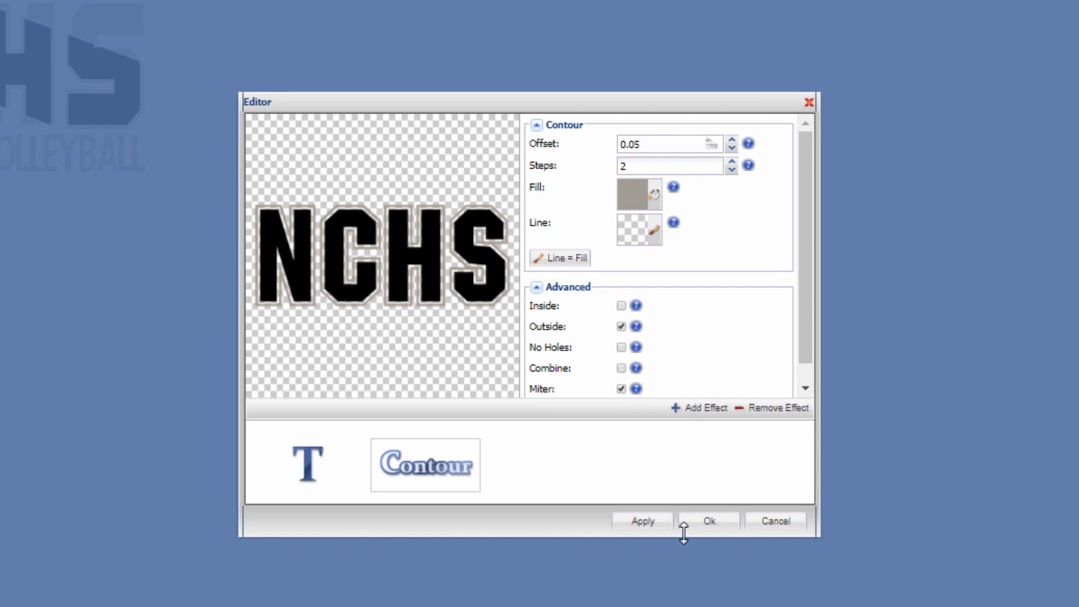
click(716, 530)
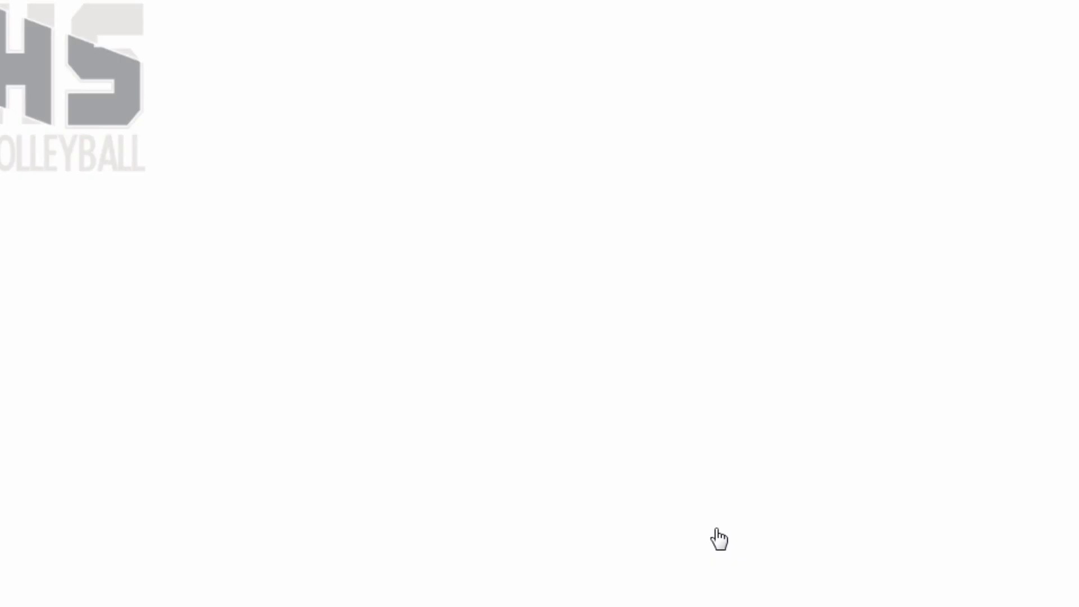
Enlarge the outlined NCHS text proportionally and position it in the open area beside the reference design.
click(612, 342)
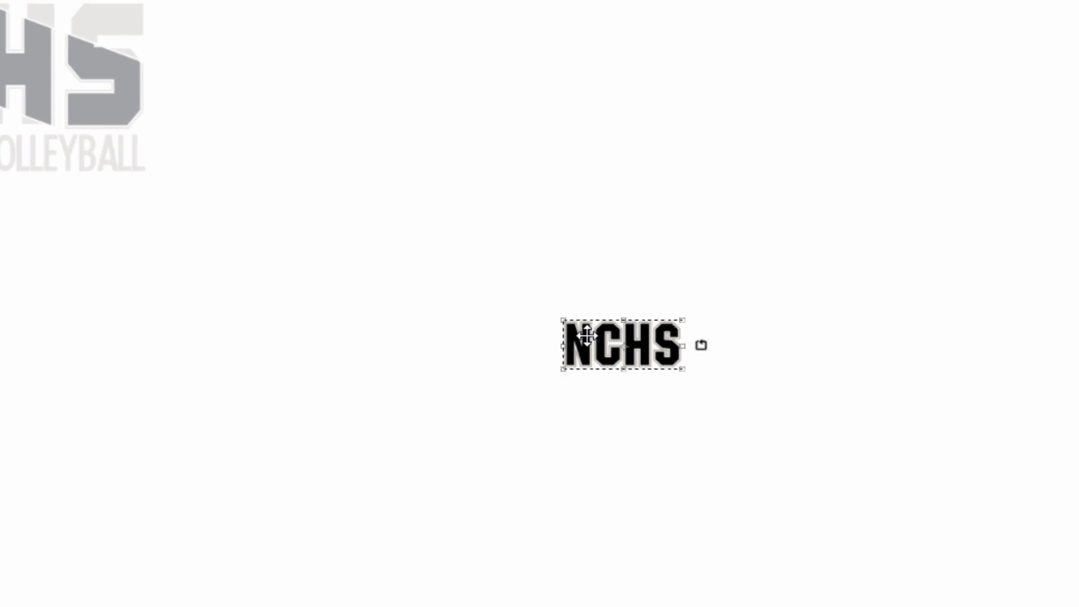
drag(561, 317, 267, 180)
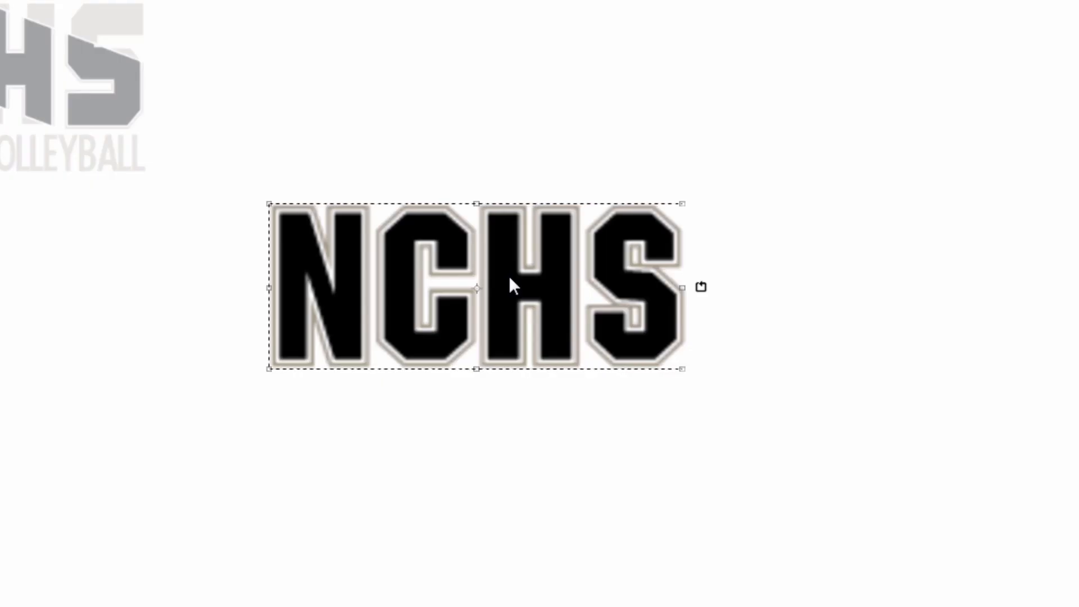
drag(512, 284, 567, 294)
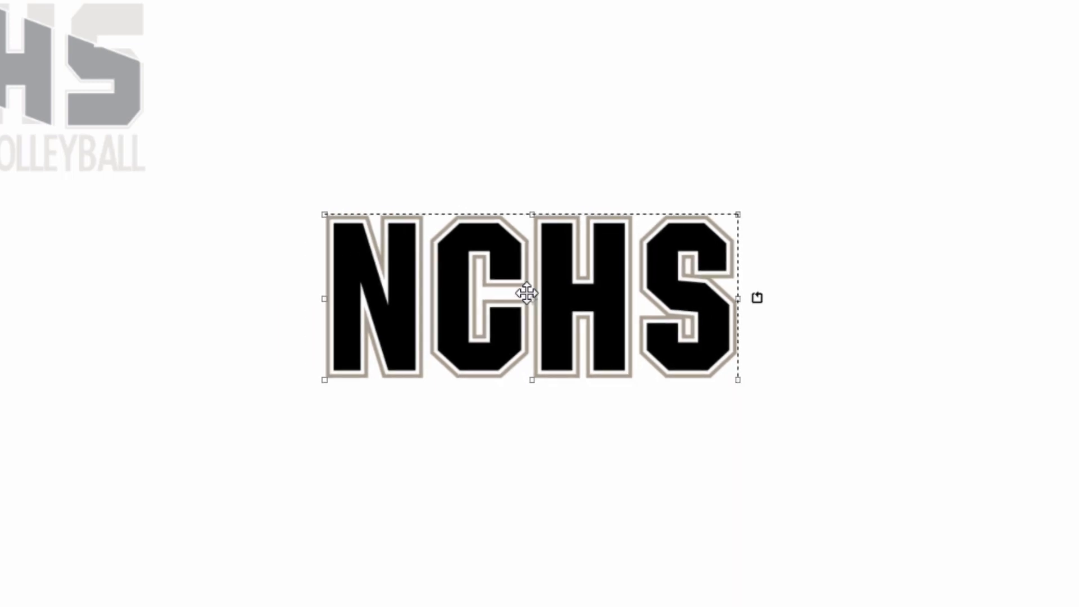
click(544, 121)
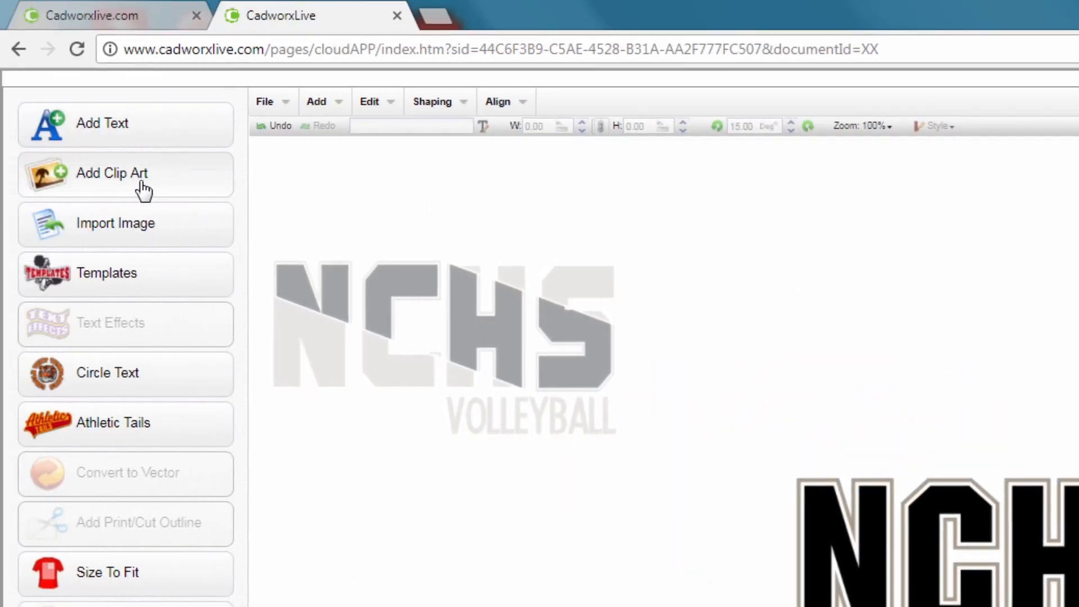
Search the clip art for "line" and insert the thin single horizontal line from the horizontals artwork.
click(145, 191)
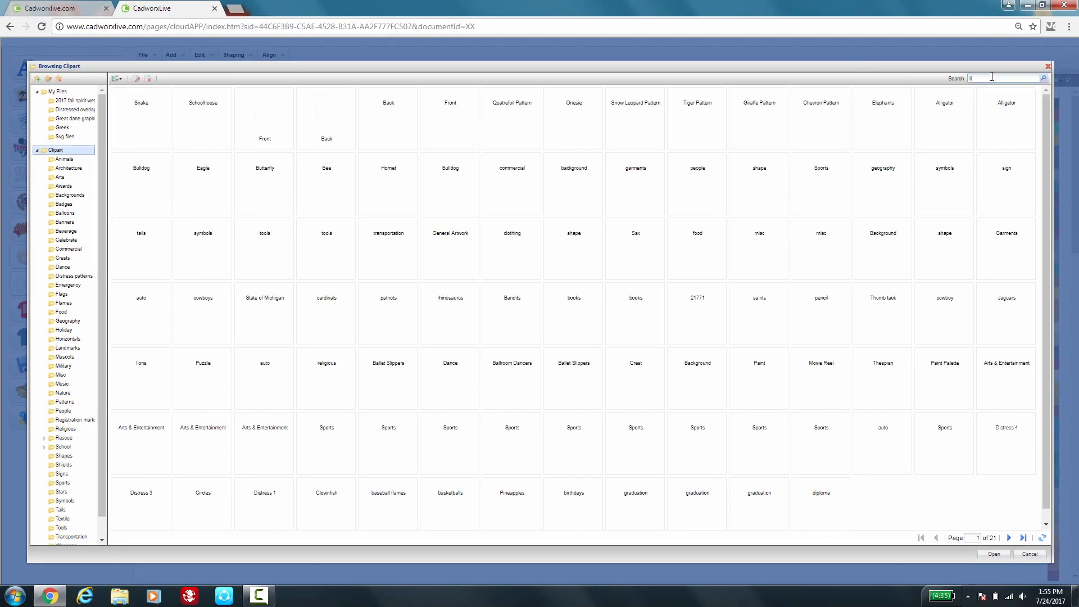
text(line)
key(Return)
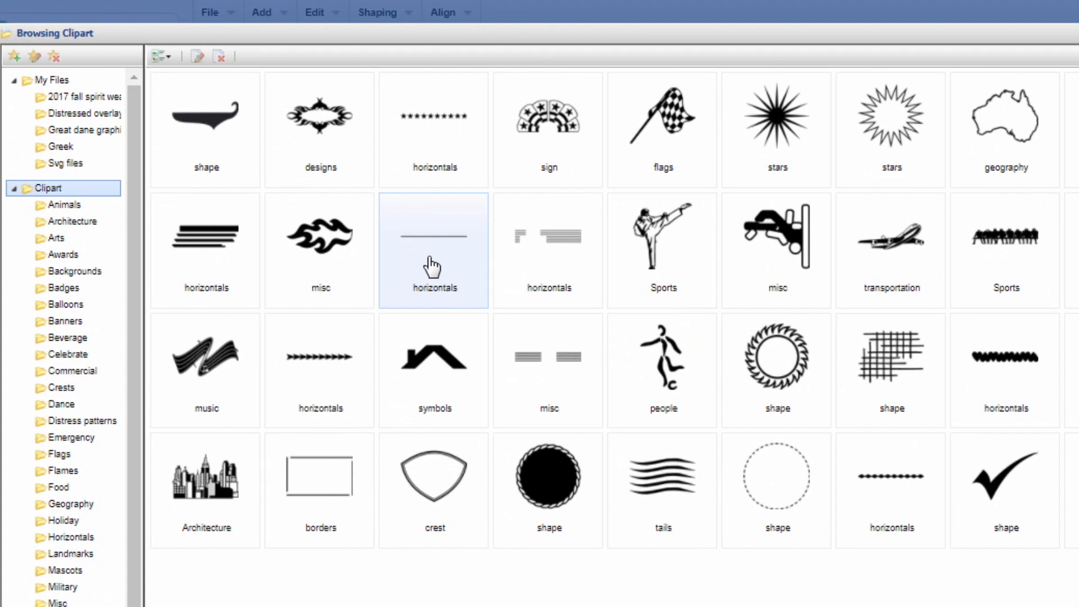
click(431, 259)
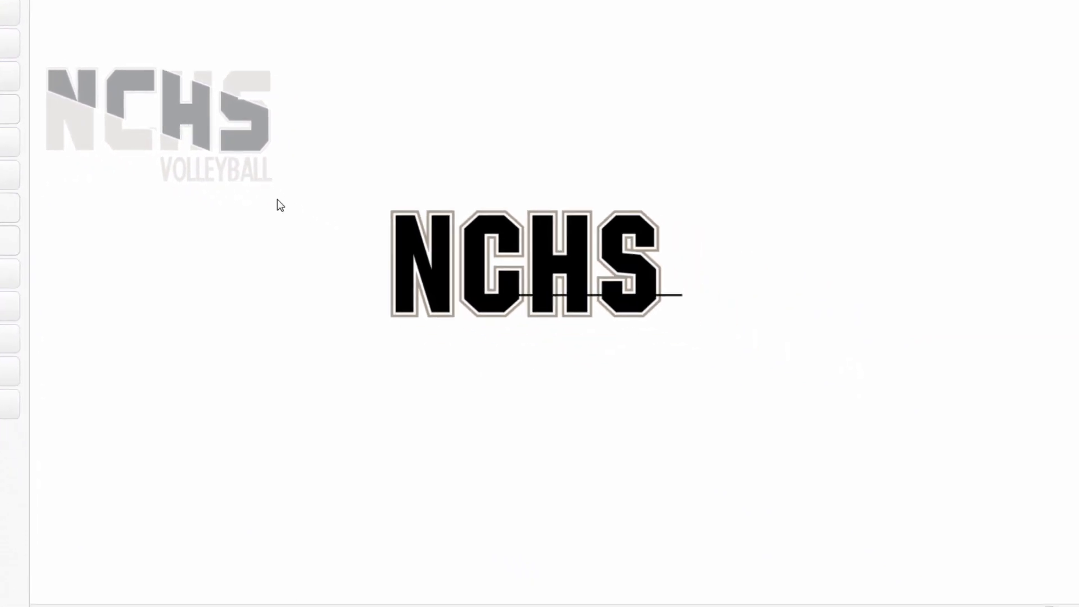
Lengthen and slightly thicken the horizontal line, placing it just below the NCHS lettering.
click(650, 278)
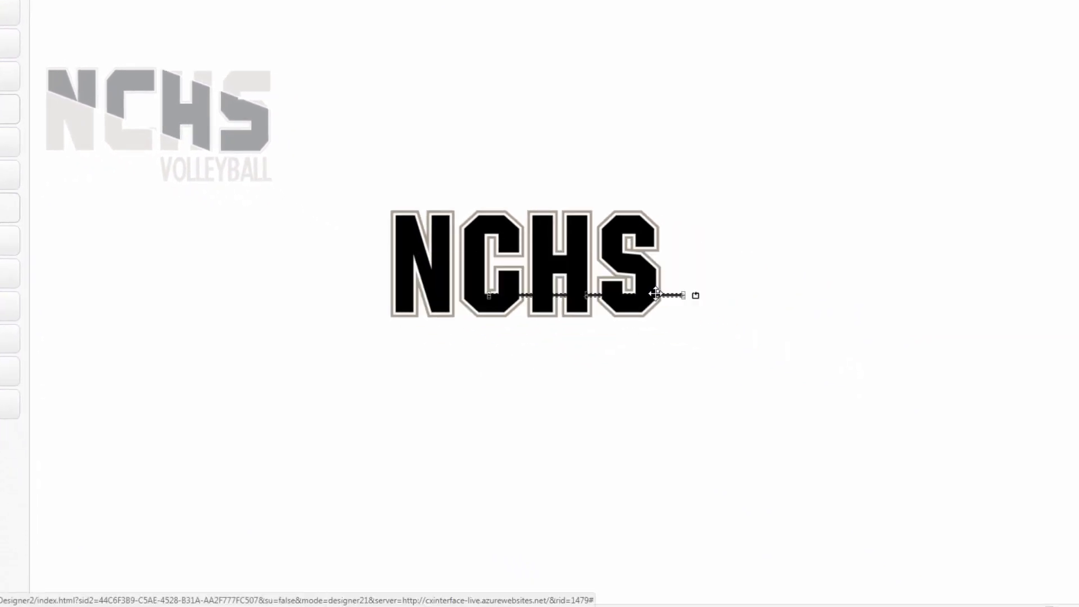
drag(656, 293, 1023, 350)
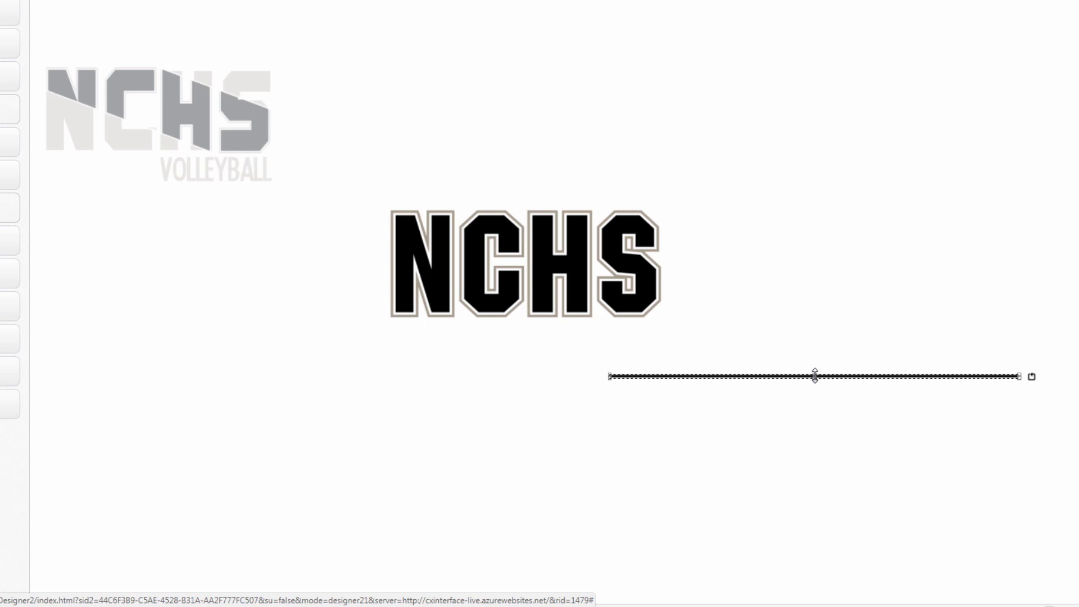
drag(815, 375, 815, 374)
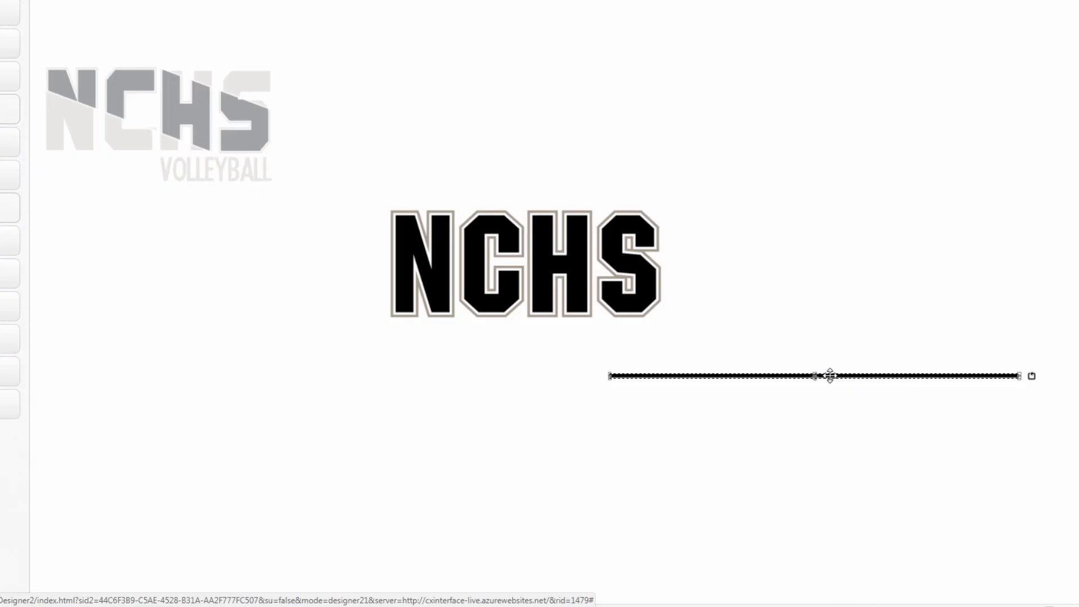
drag(828, 374, 667, 351)
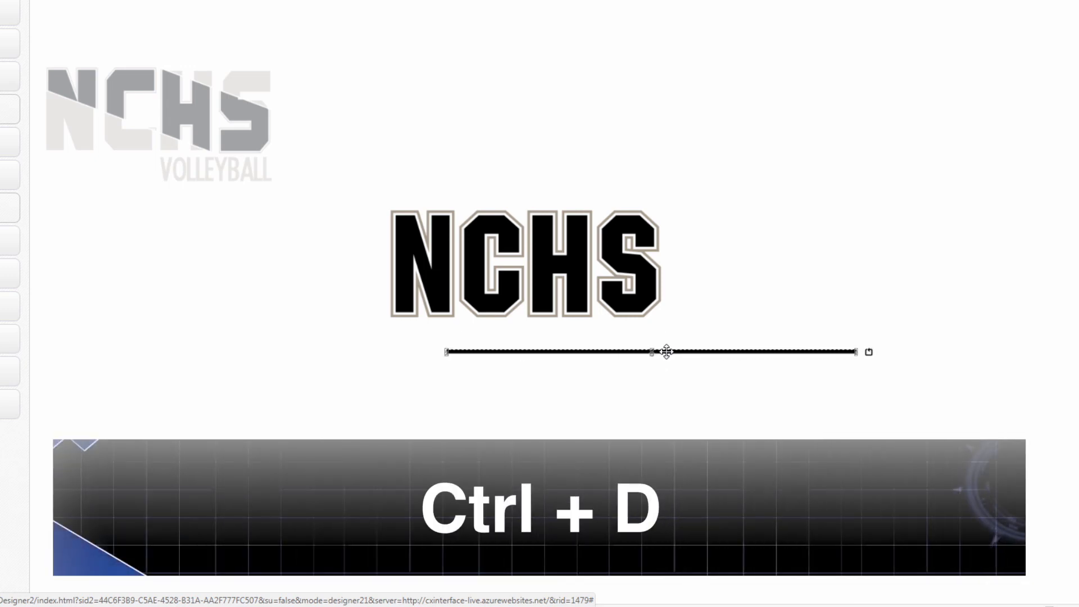
Duplicate the horizontal line below the NCHS lettering.
key(ctrl+d)
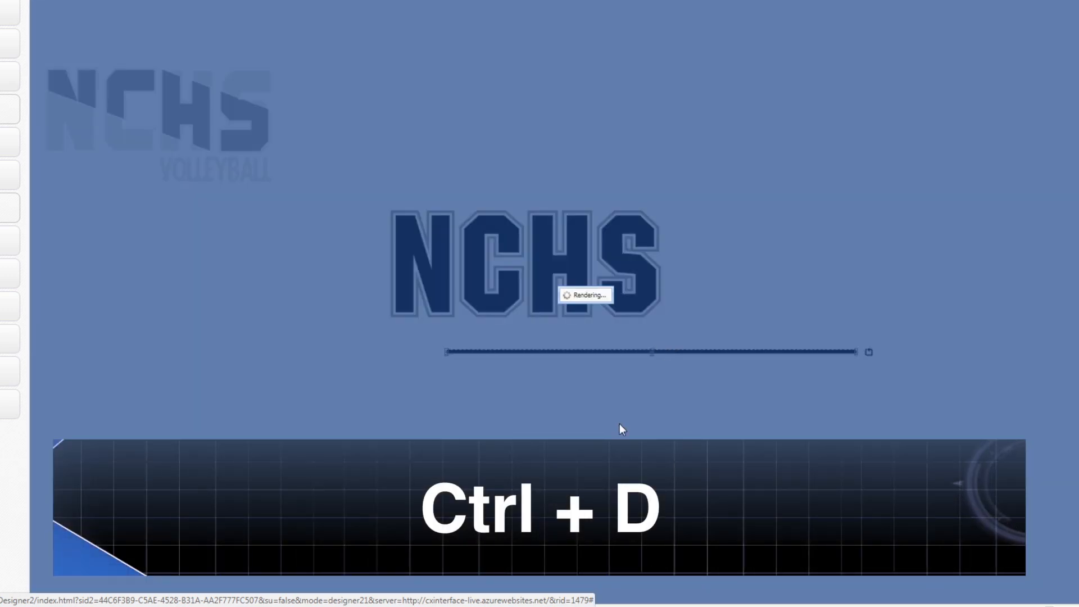